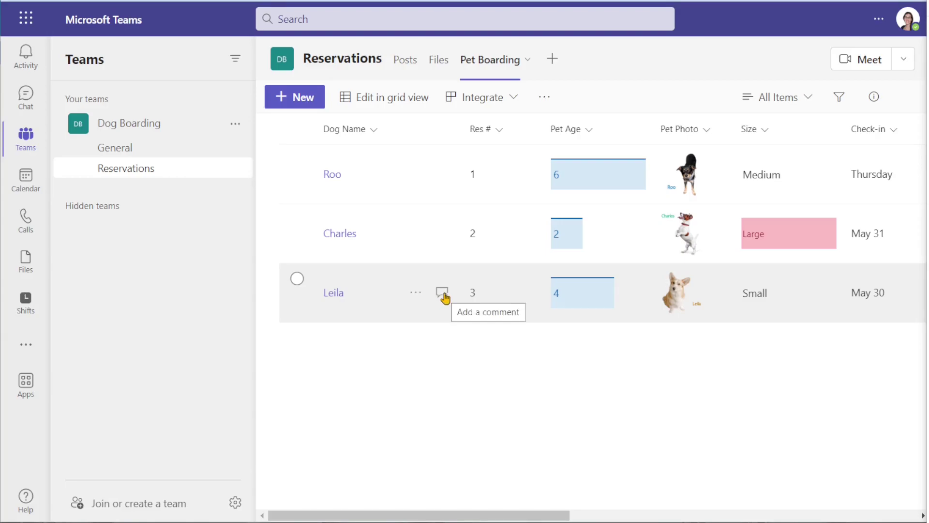
Post a comment on Leila's reservation that mentions the colleague and asks "do we have everything ready for Leila's upcoming stay?"
left_click(443, 294)
type("He")
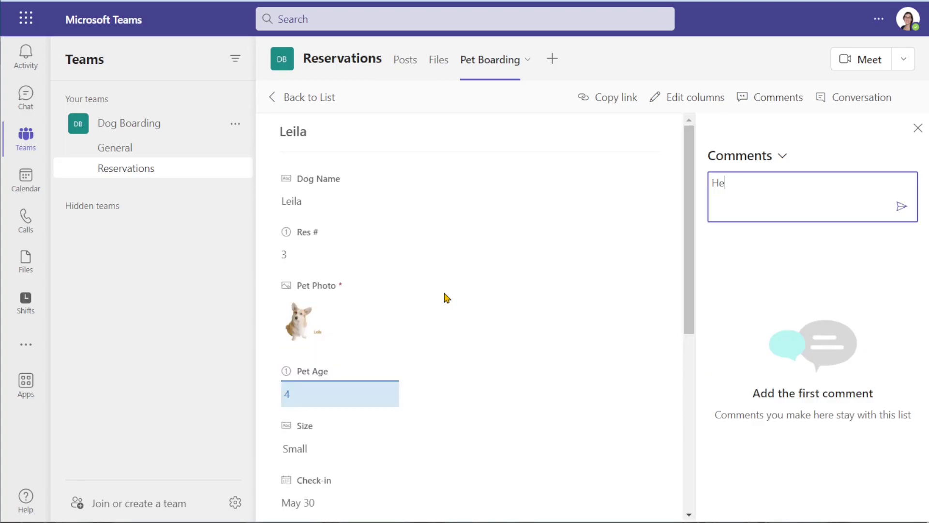
type("y @amy")
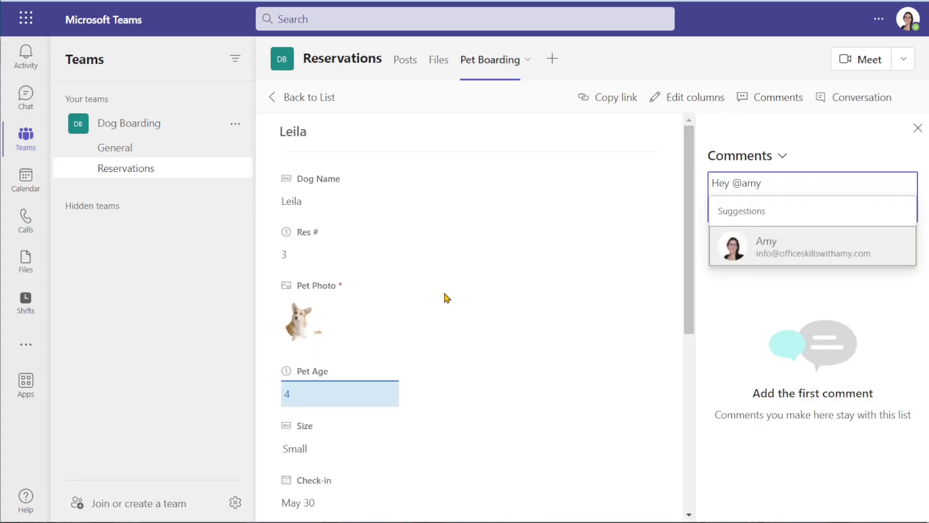
key("Return")
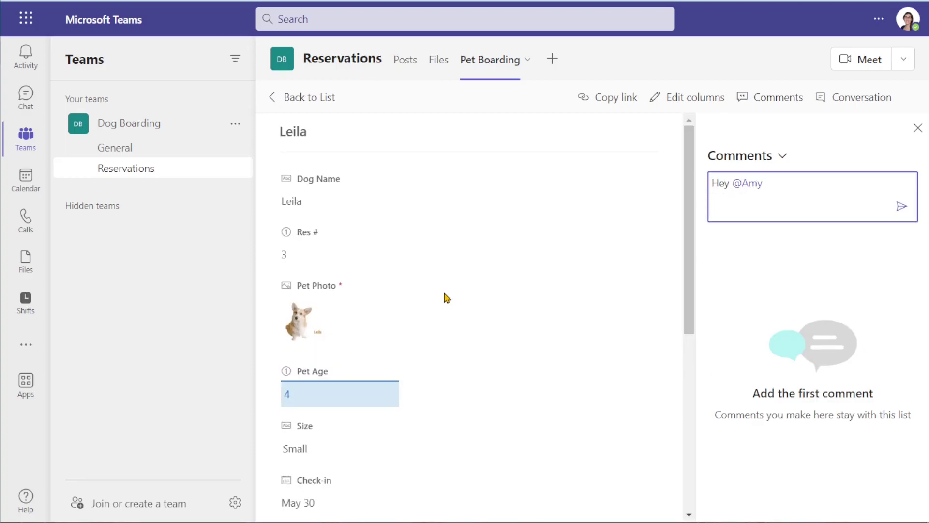
type("do we have everything ready for Leila's upcoming stay?")
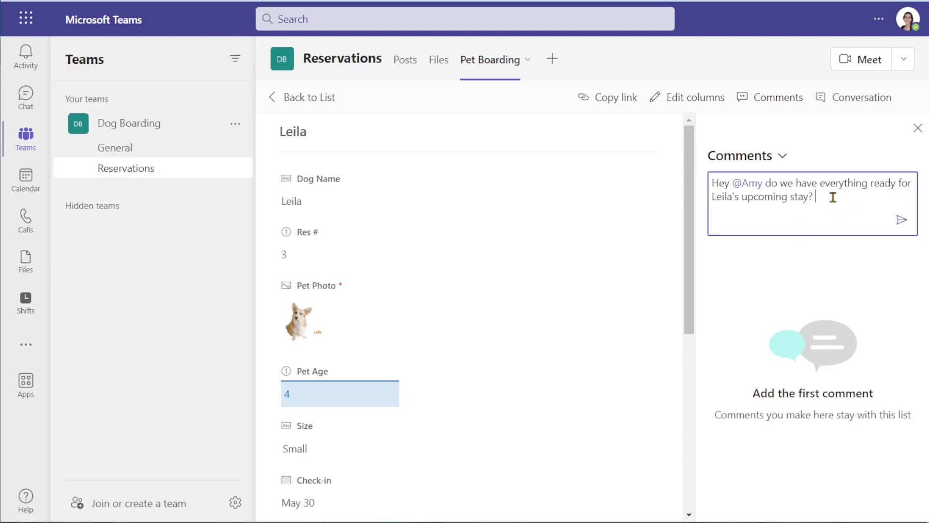
left_click(901, 220)
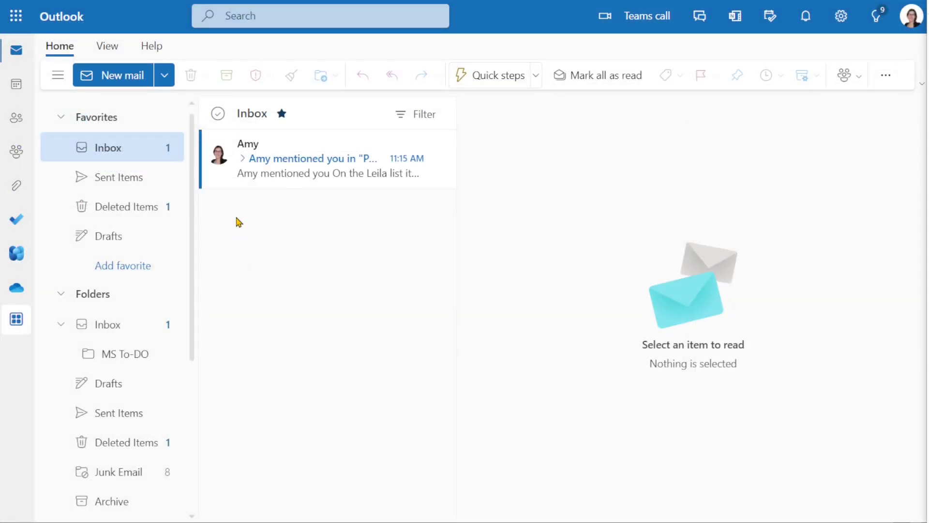
Open the mention notification e-mail in Outlook and follow it to the comment on Leila's list item in SharePoint
left_click(355, 180)
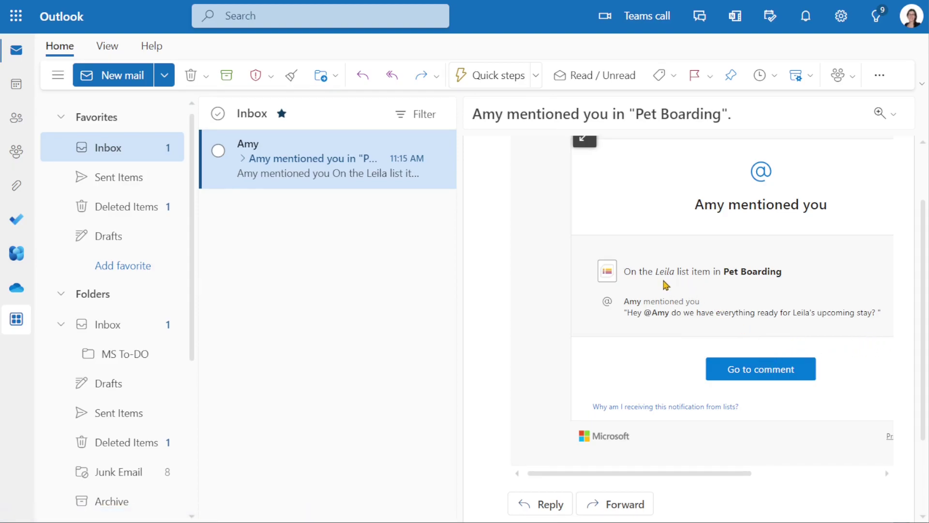
left_click_drag(656, 271, 790, 276)
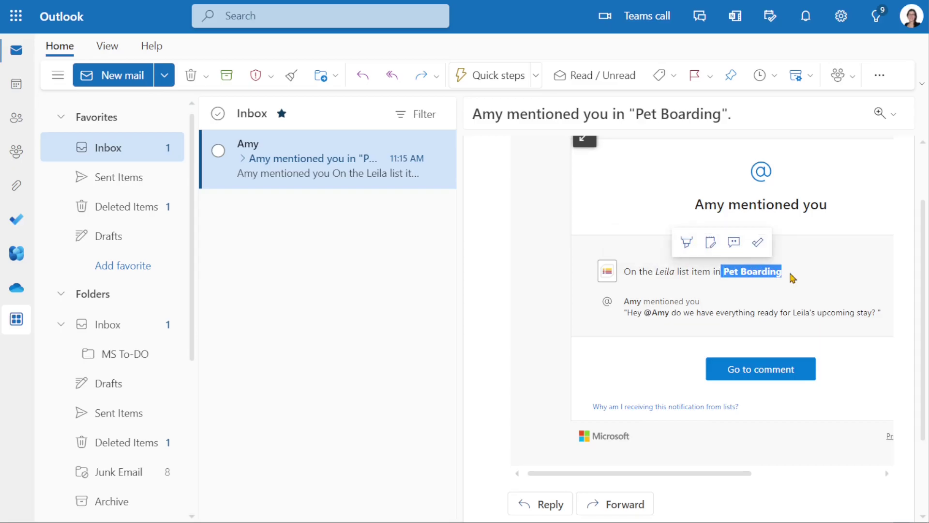
left_click(759, 372)
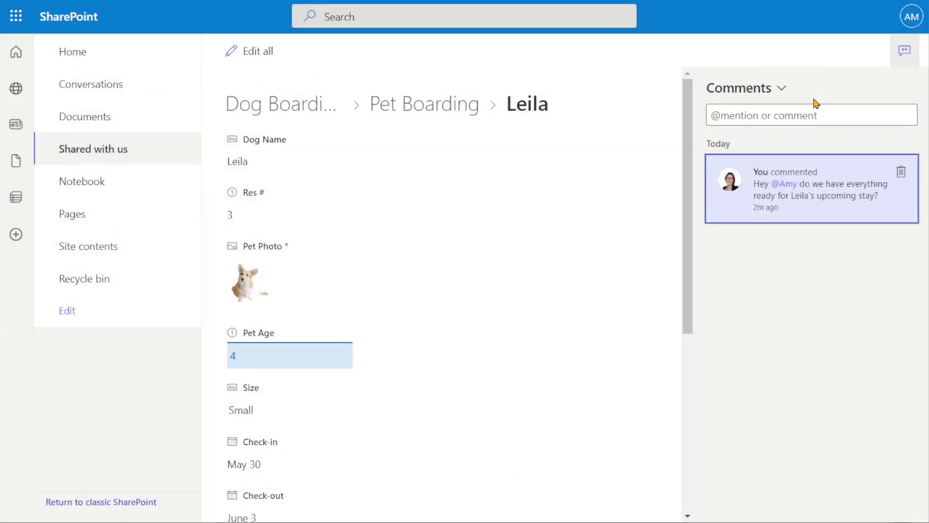
Add a comment on Leila's item thanking the mentioned colleague, with the text "we are all set, thank you for checking!"
left_click(811, 119)
type("Than")
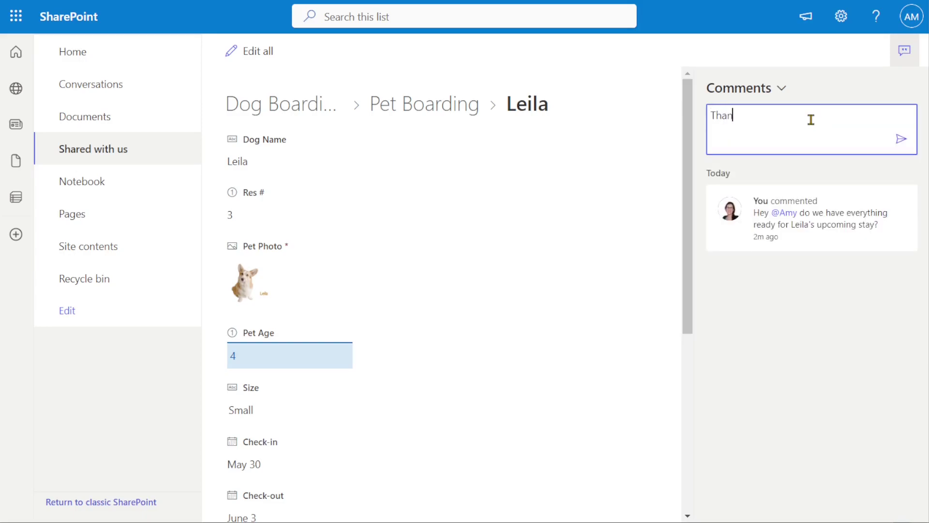
type("k you @Amy")
key("Return")
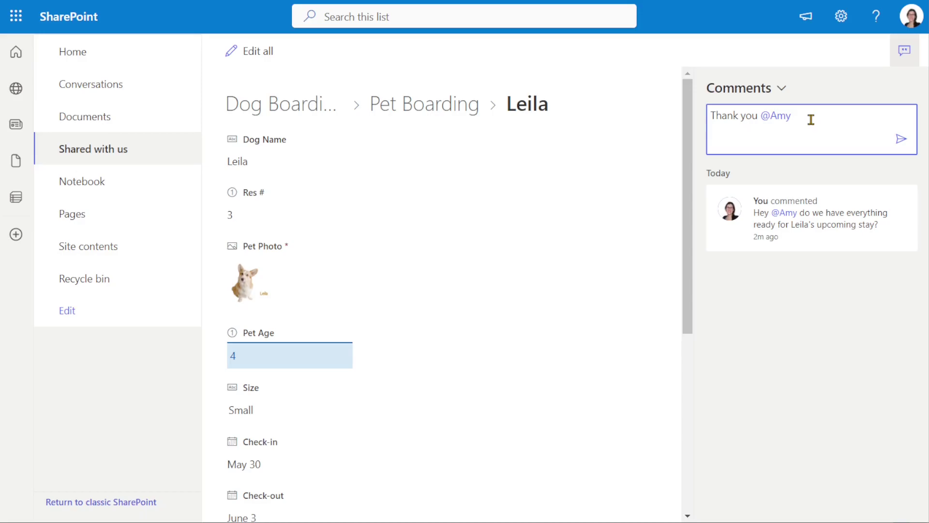
type("we are all set, thank you for checking!")
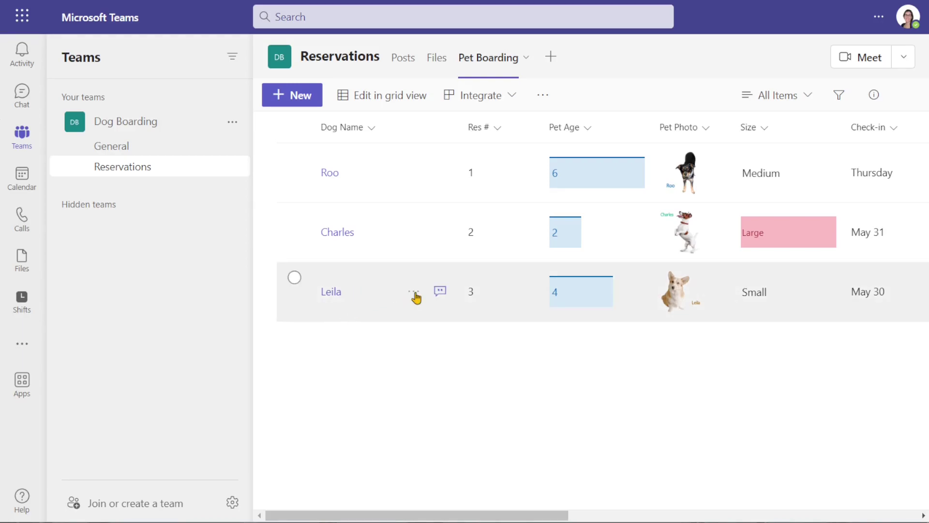
Review the comments on Leila's reservation in Teams, close them, and open the Pet Boarding list in SharePoint
left_click(440, 293)
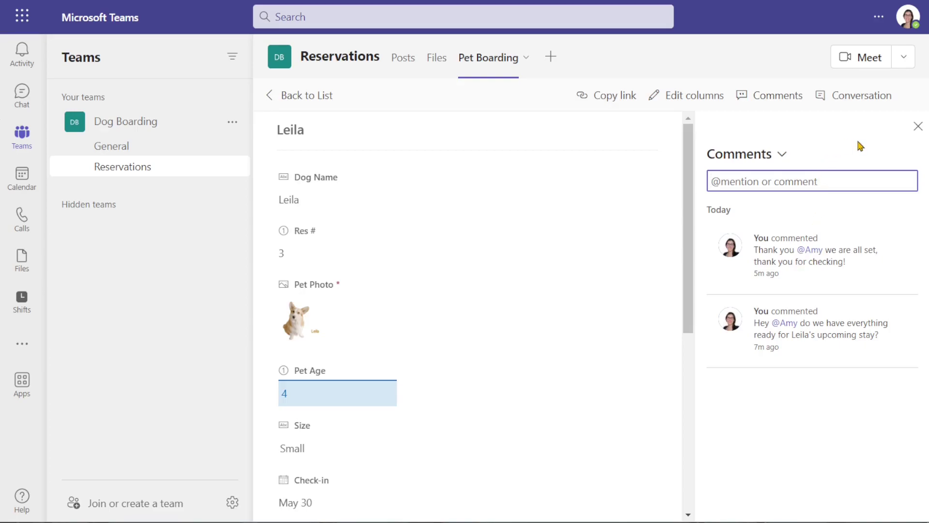
left_click(916, 126)
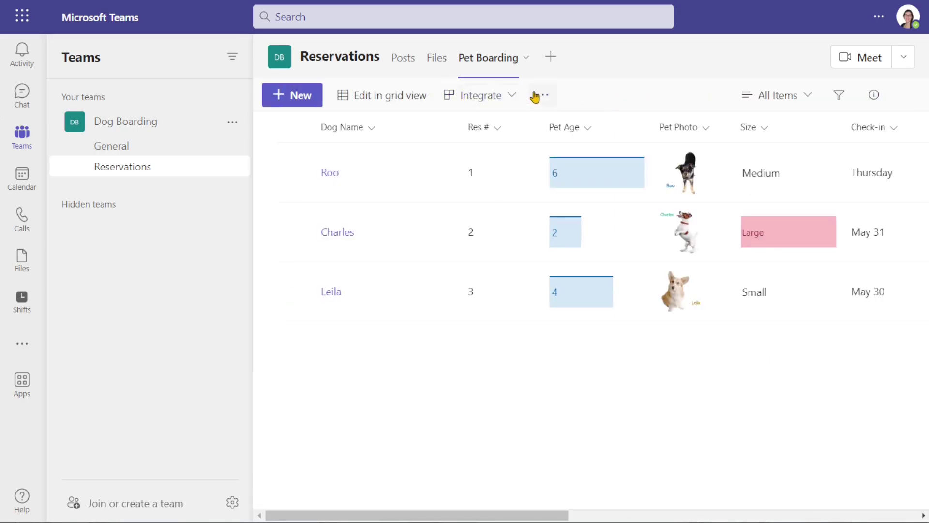
left_click(539, 93)
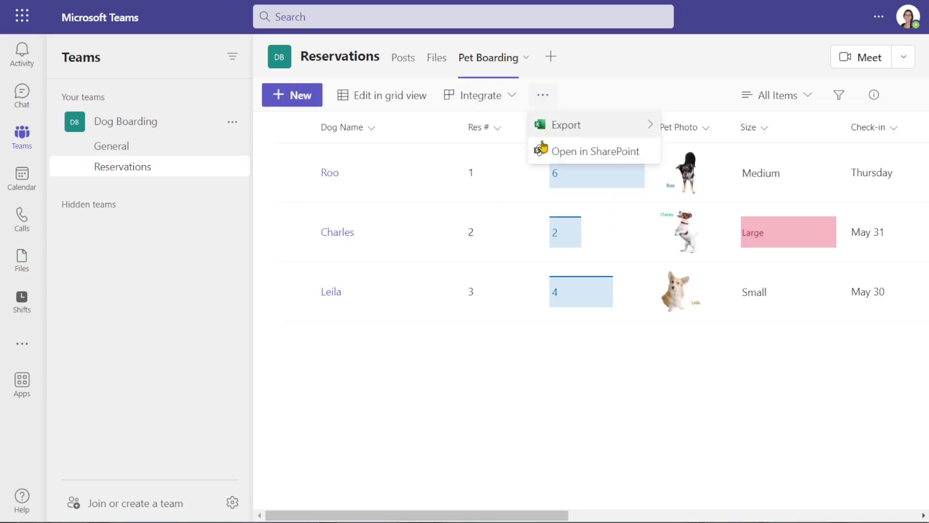
left_click(549, 152)
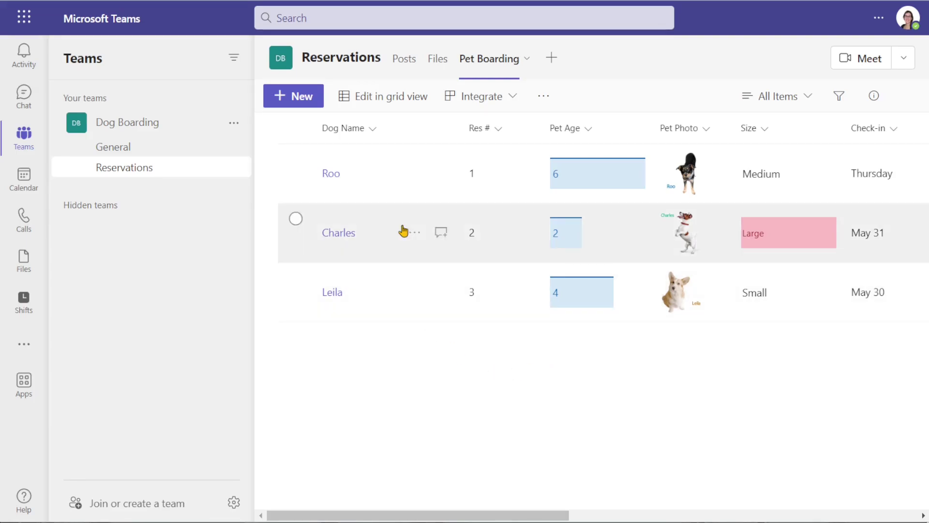
Start a conversation on Charles's reservation mentioning the Reservations channel: "I have created a new list to track reservations at our dog boarding resort."
mouse_move(408, 172)
left_click(334, 235)
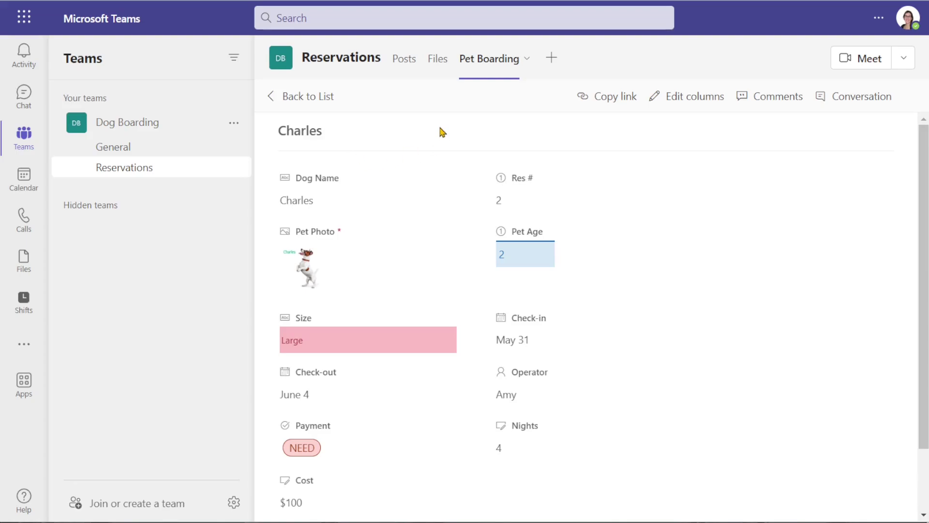
left_click(881, 95)
type("Hey @")
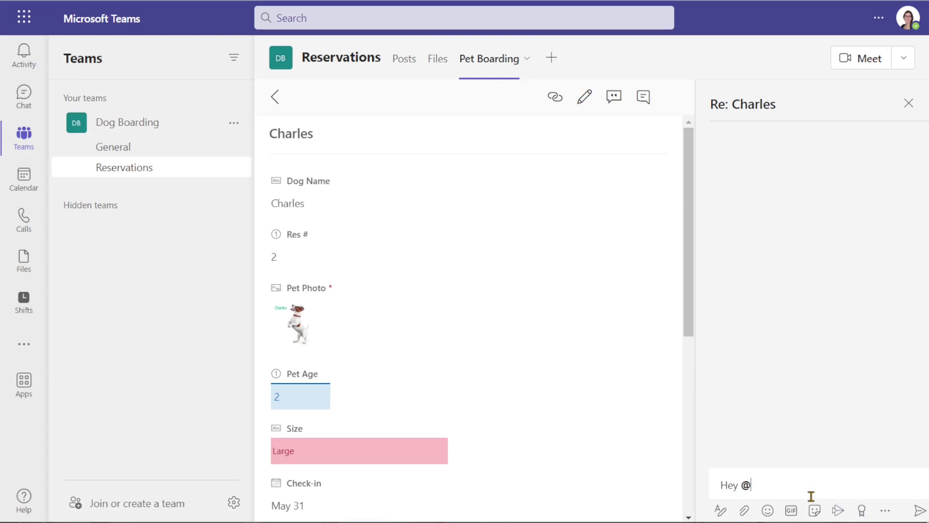
type("reservat")
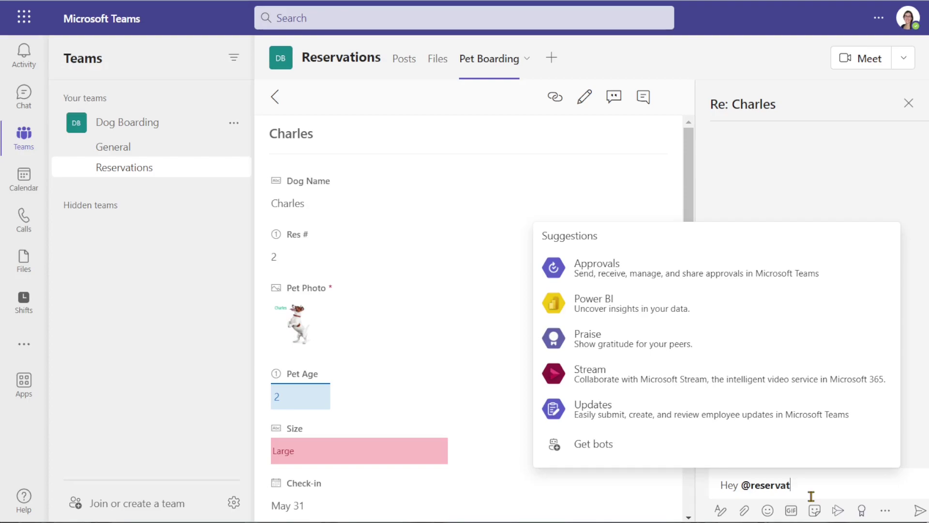
type("ions")
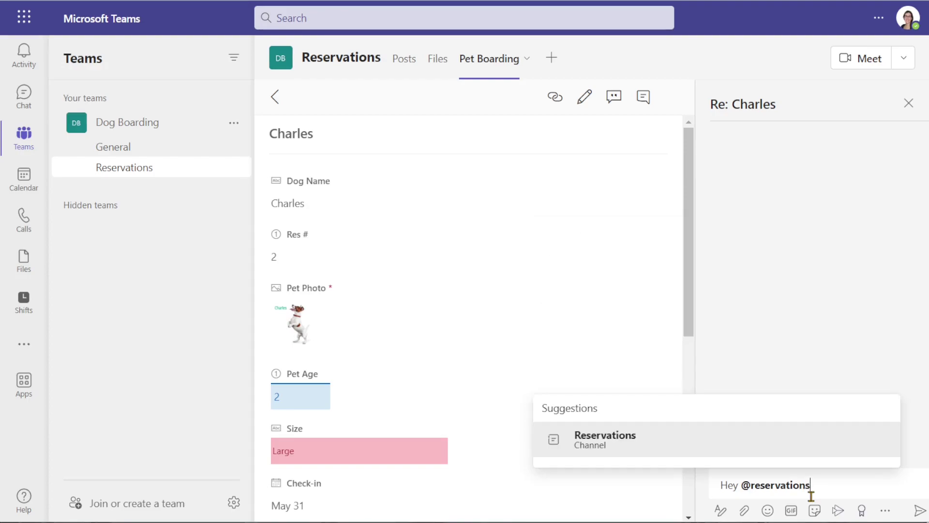
key("Return")
type("I have created a new list to track reservations at our dog boarding resort.")
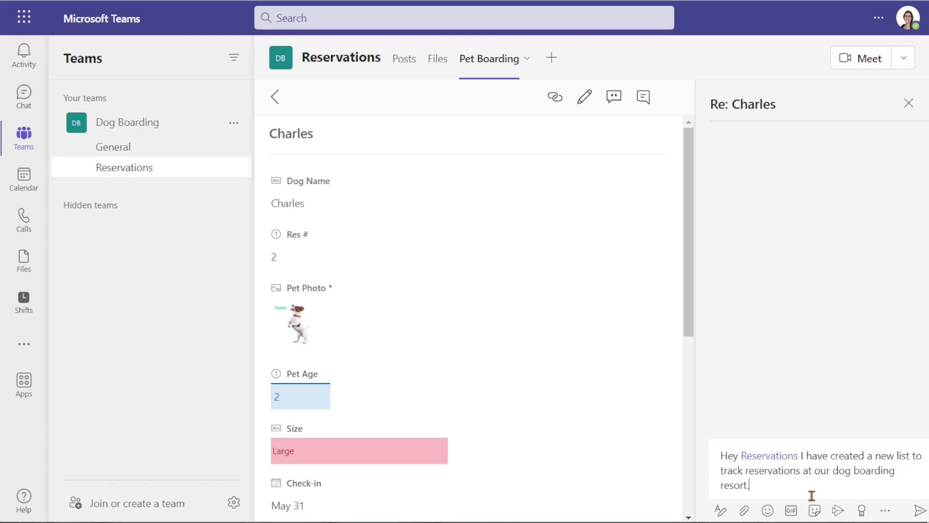
left_click(919, 510)
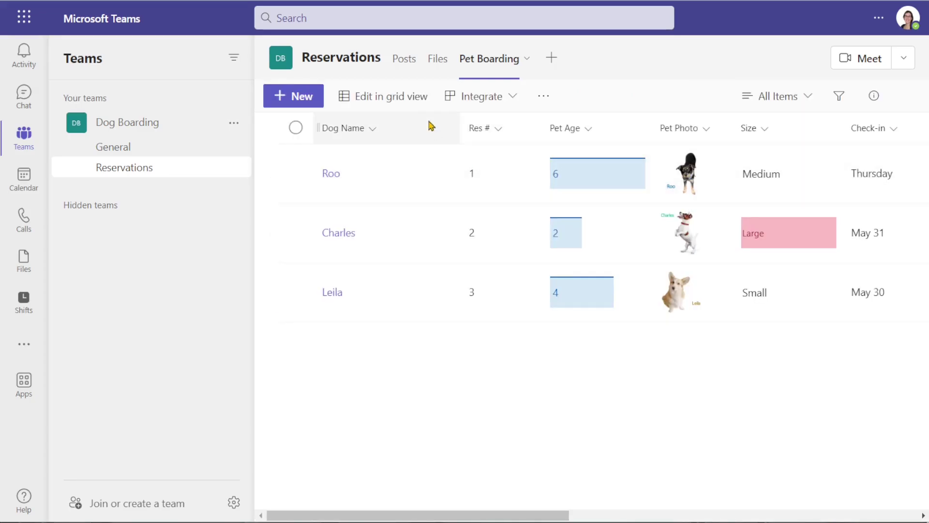
Reply "thank you!" to the Charles conversation in the Reservations channel's posts
left_click(398, 58)
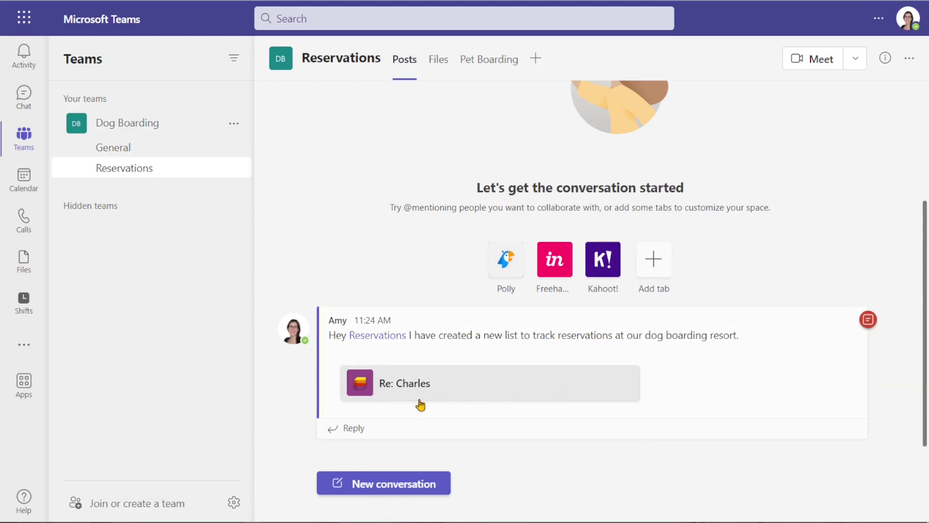
left_click(374, 426)
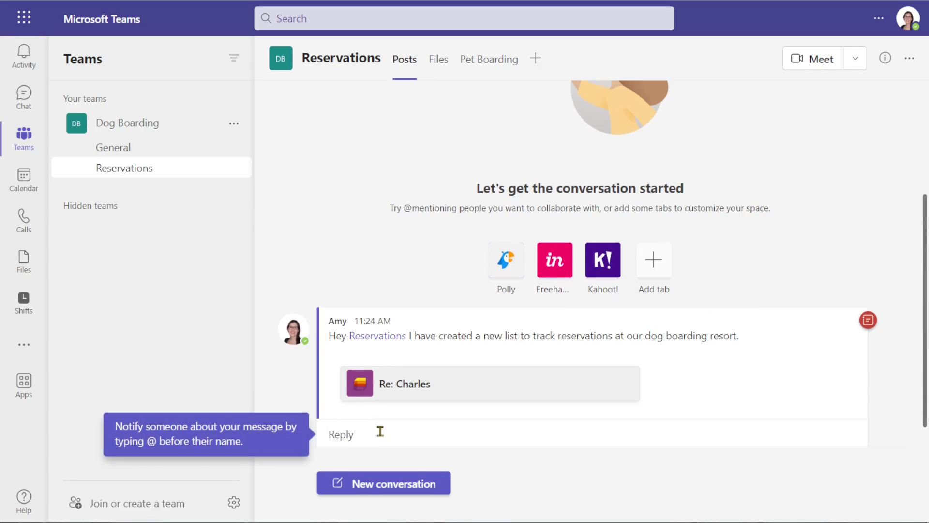
Review the conversation attached to Charles's reservation in the Pet Boarding list, close it, and return to the list
left_click(488, 59)
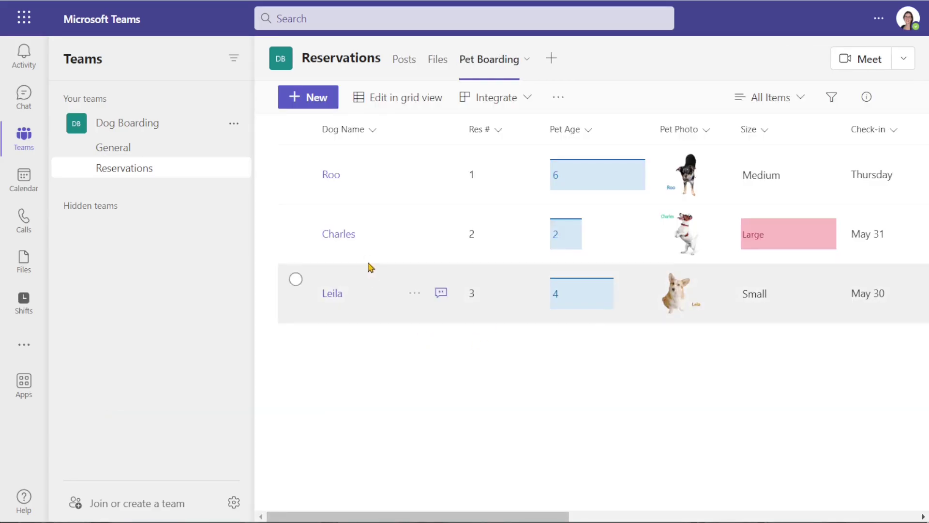
left_click(338, 234)
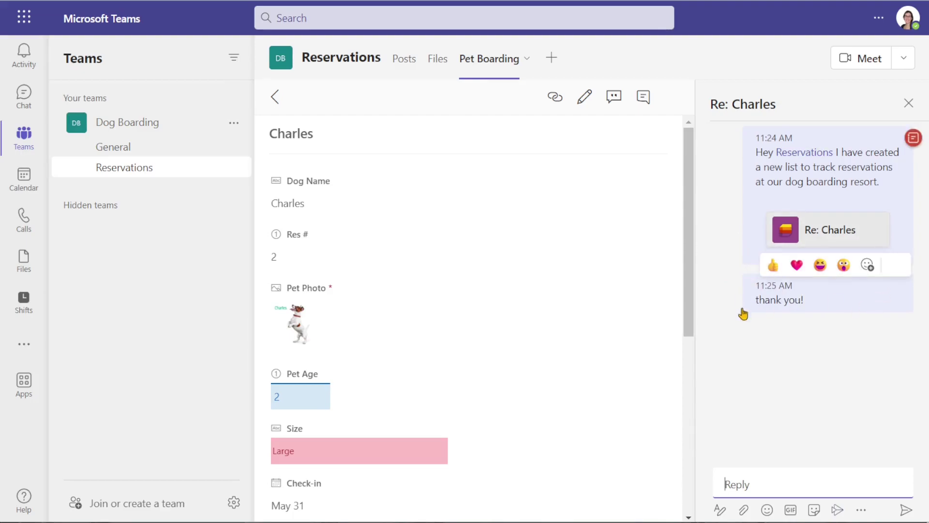
left_click(909, 103)
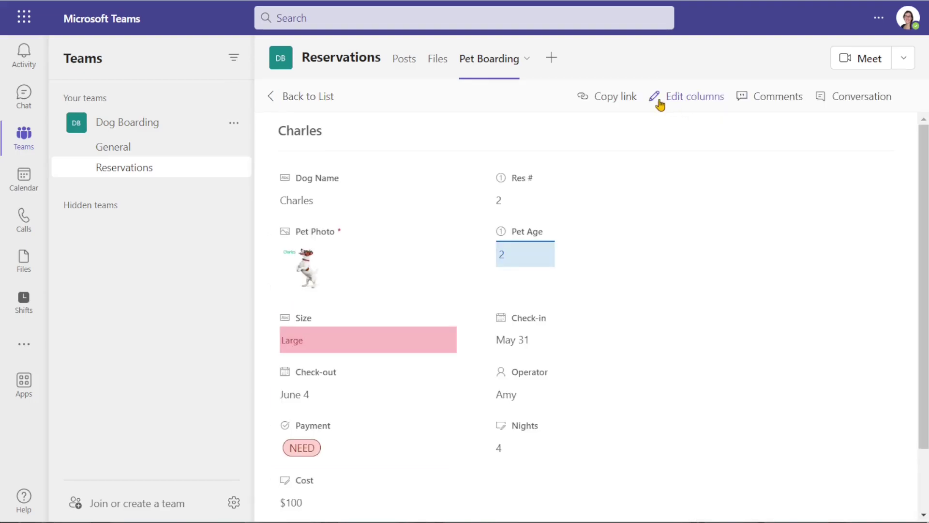
left_click(297, 96)
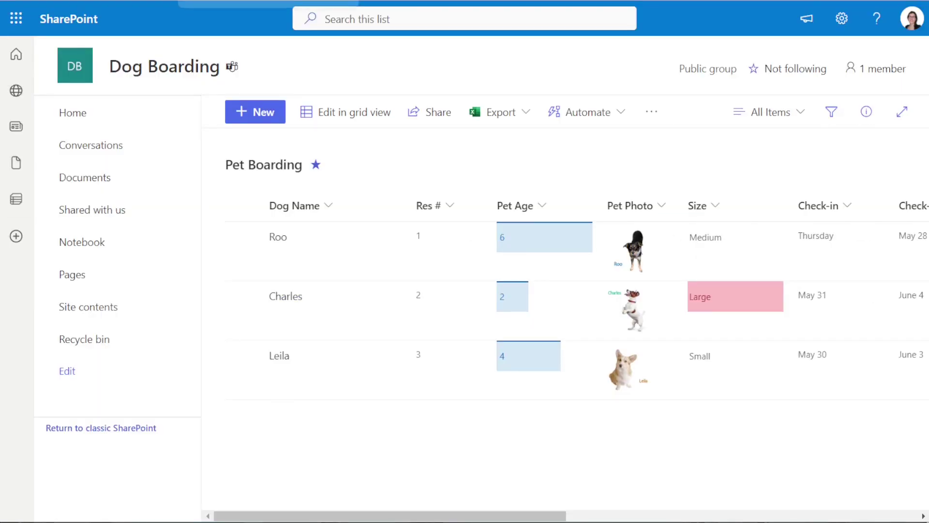
Open Charles's item in the Pet Boarding list in SharePoint to check its comments
left_click(289, 296)
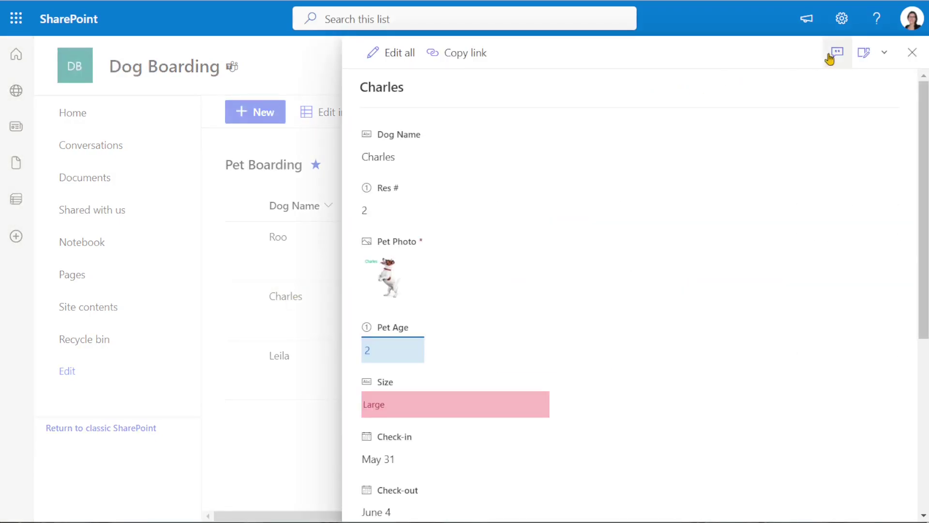